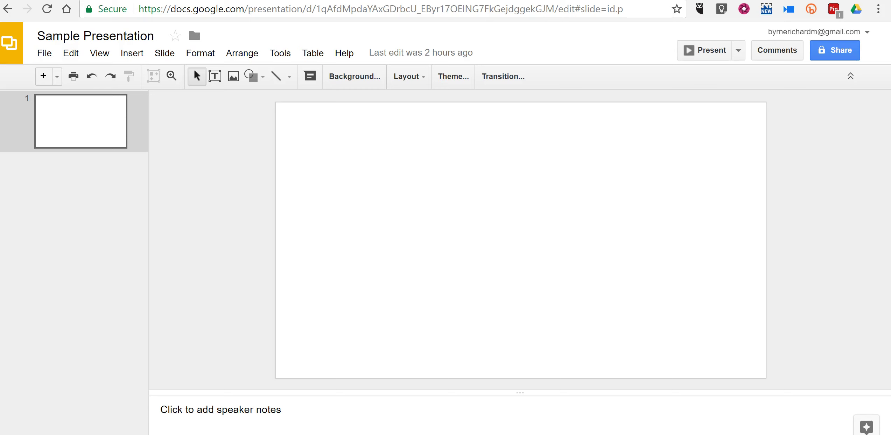
Step: Upload the bison photo 2012-10-06_12-13-28_829 from the Desktop onto slide 1
left_click(136, 55)
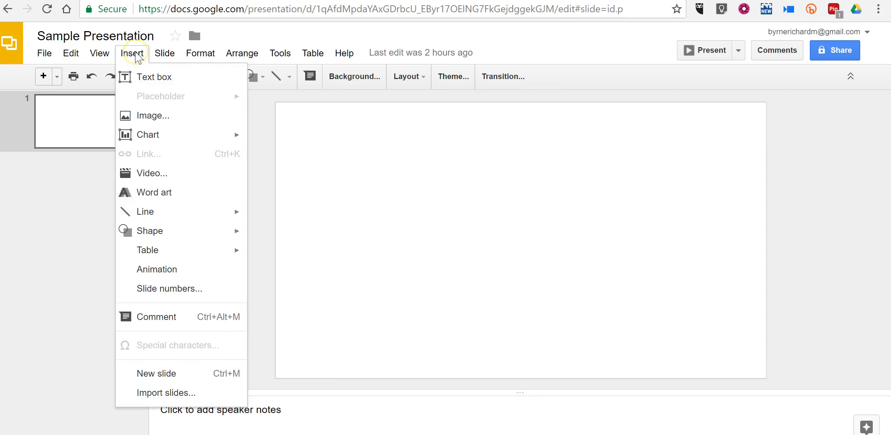
left_click(141, 119)
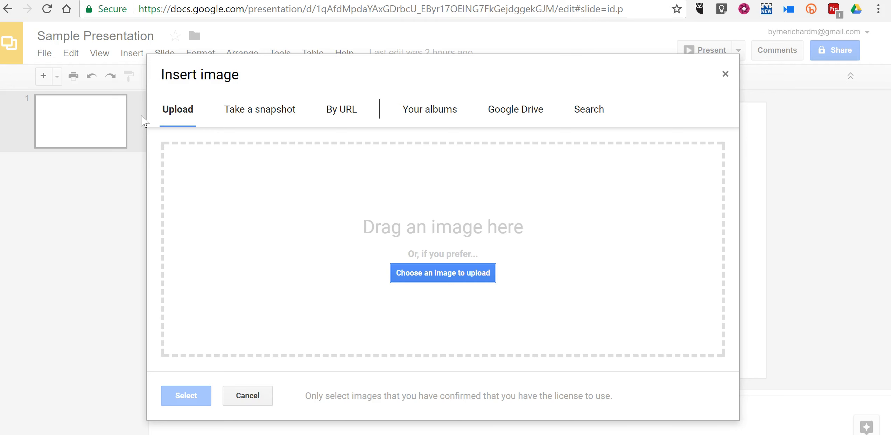
left_click(445, 281)
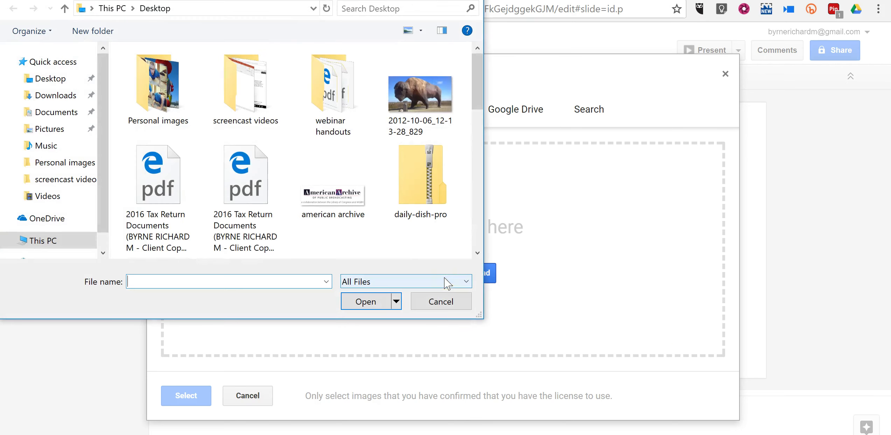
left_click(420, 95)
left_click(371, 301)
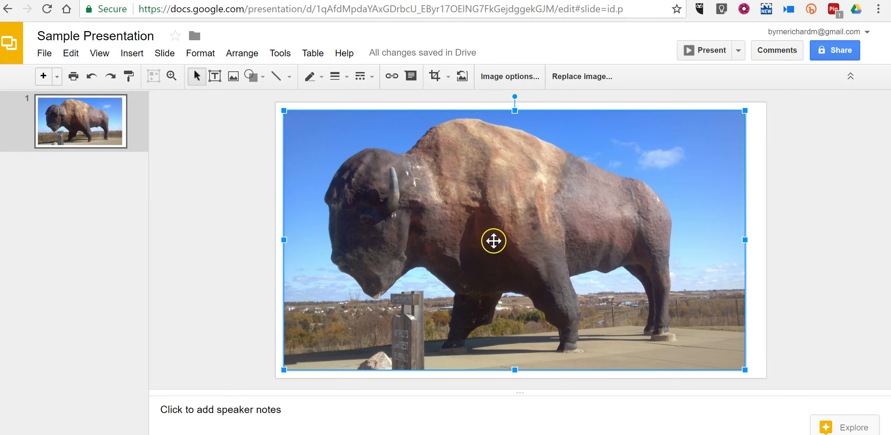
Step: Shrink the bison photo proportionally and centre it on the slide
left_click_drag(493, 241, 499, 243)
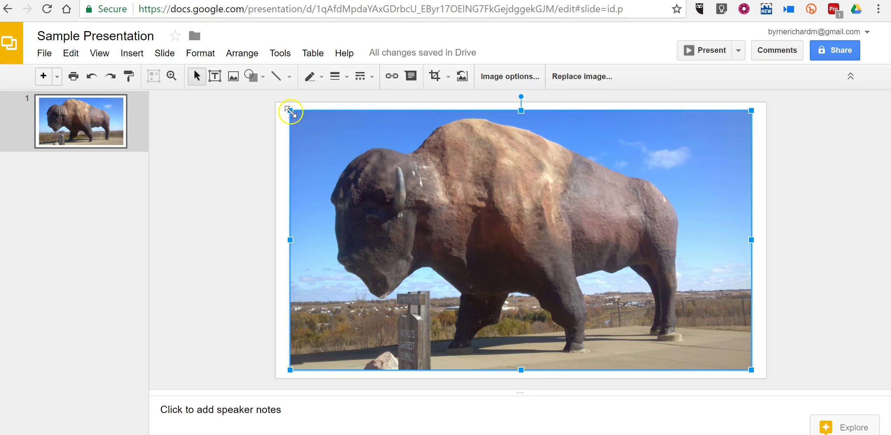
left_click_drag(290, 110, 354, 147)
left_click_drag(533, 274, 503, 259)
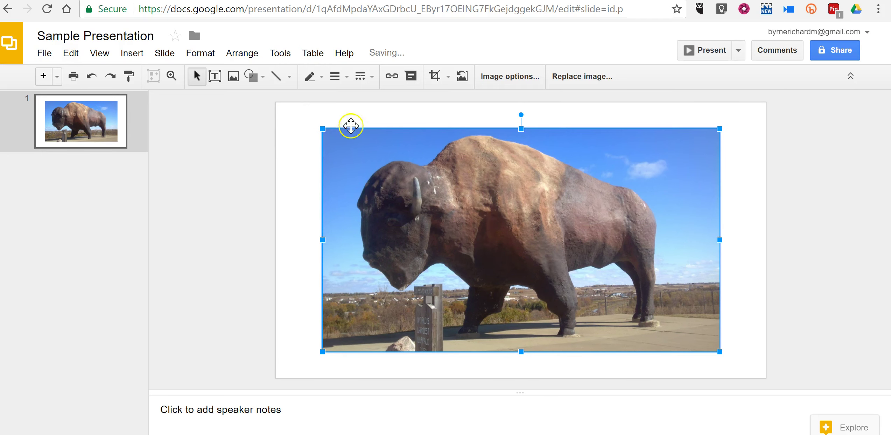
Step: Mask the photo to a rounded-rectangle shape
left_click(448, 77)
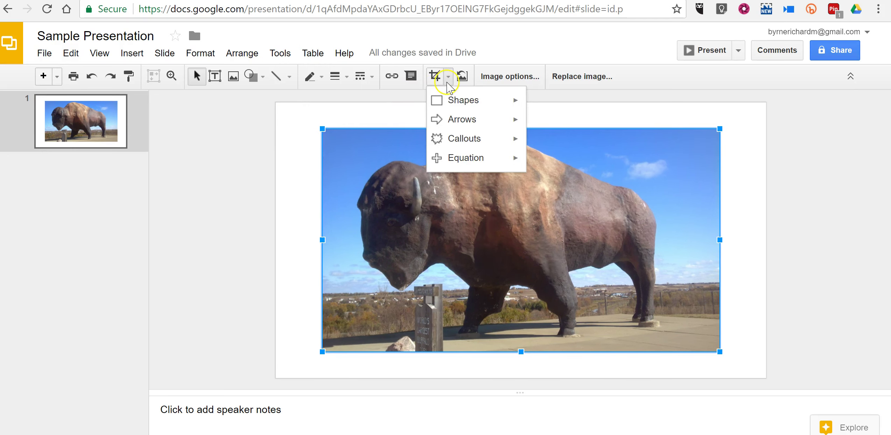
mouse_move(463, 105)
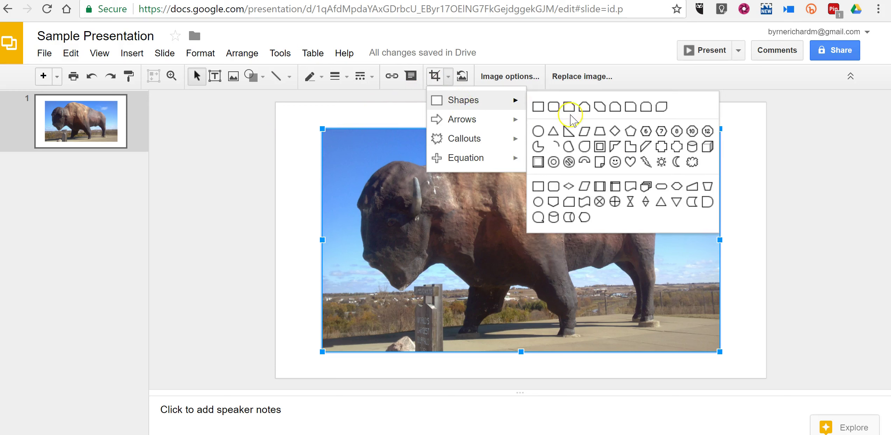
left_click(553, 106)
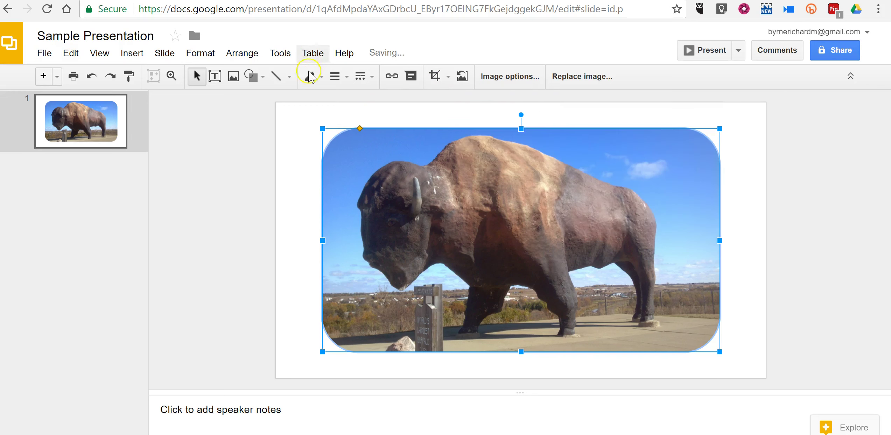
Step: Give the photo an 8px orange border
left_click(337, 76)
left_click(371, 178)
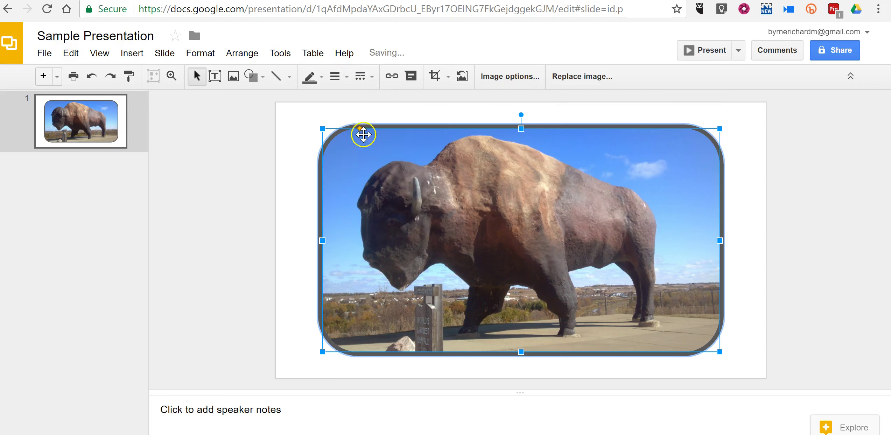
left_click(311, 77)
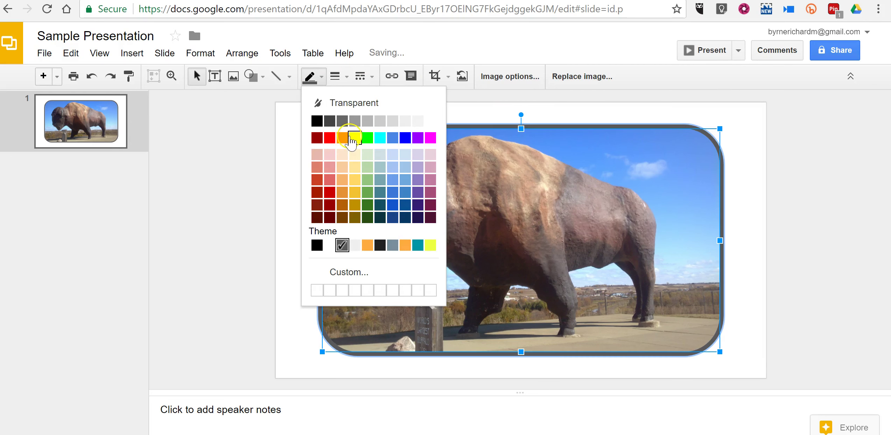
left_click(343, 138)
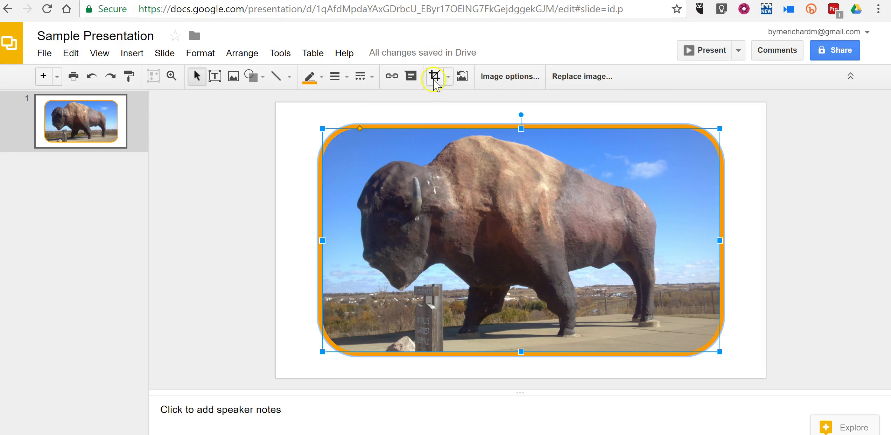
Step: Crop the bison photo's left and right edges inward to narrow it
left_click(435, 77)
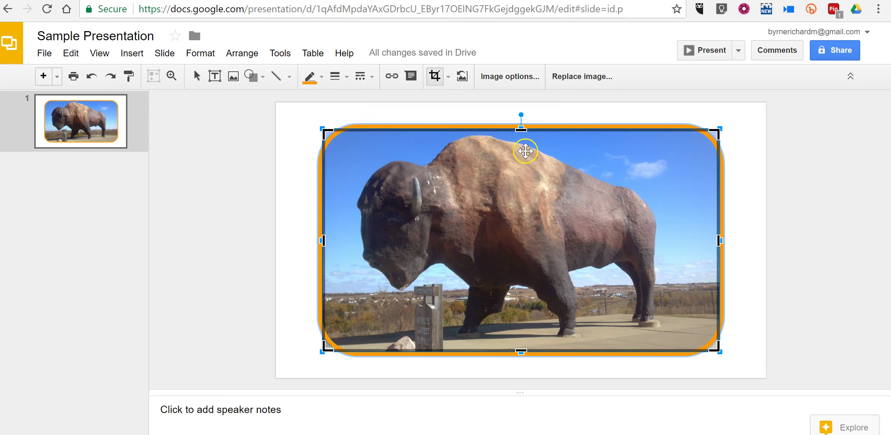
left_click_drag(328, 240, 349, 241)
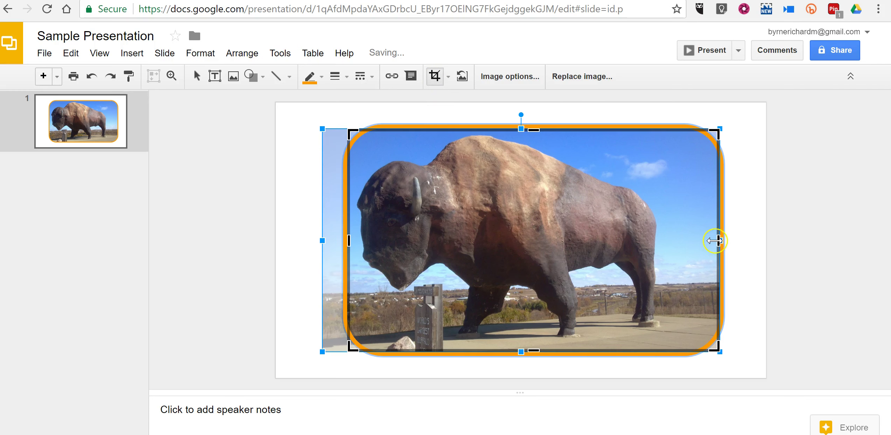
left_click_drag(717, 241, 674, 235)
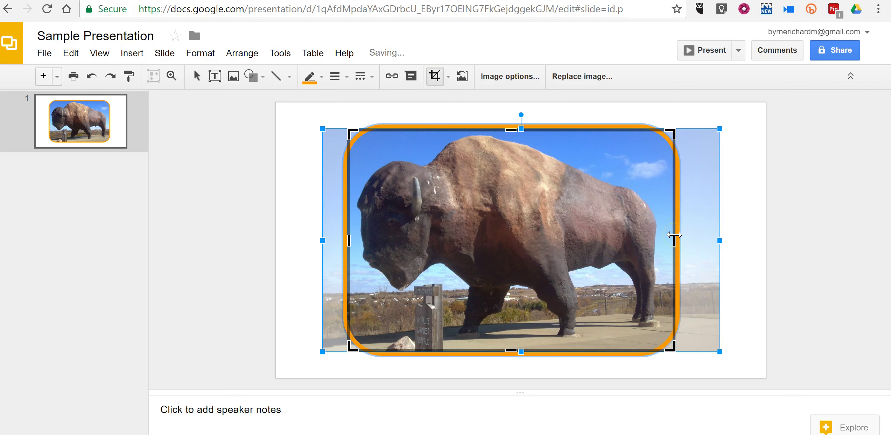
left_click(772, 273)
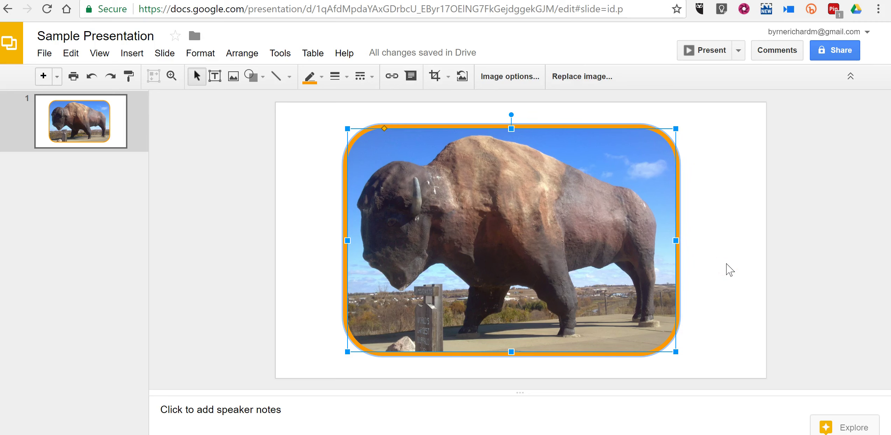
Step: Replace the bison photo with a webcam snapshot, allowing camera access in Flash
key("Delete")
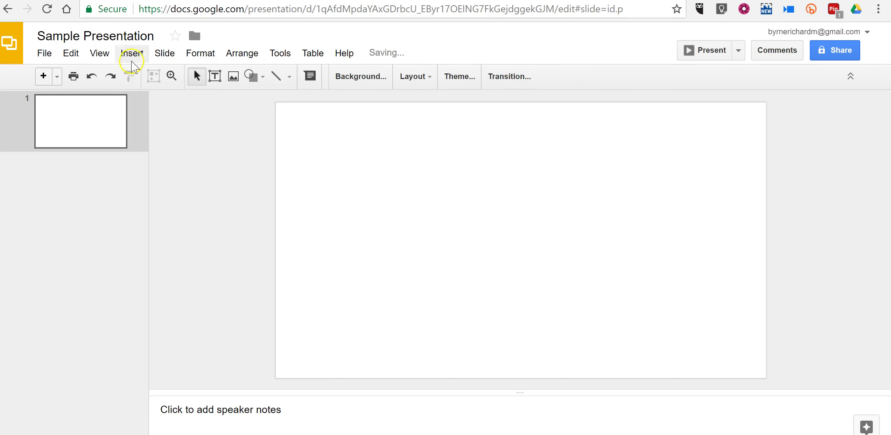
left_click(132, 55)
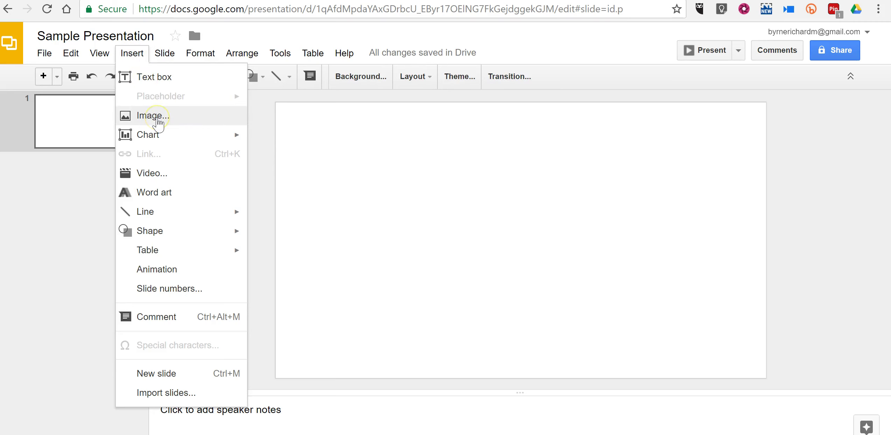
left_click(152, 116)
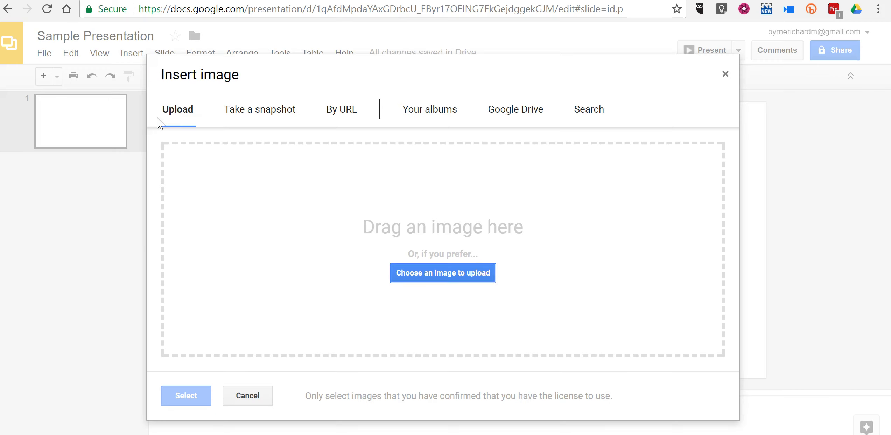
left_click(268, 115)
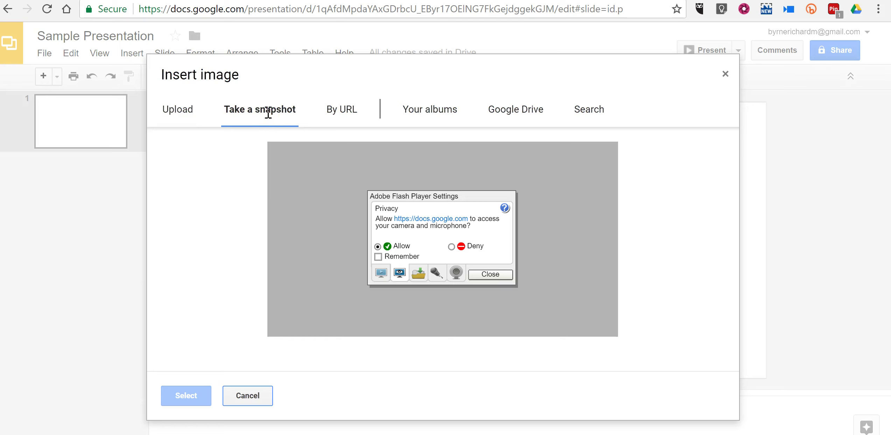
left_click(489, 276)
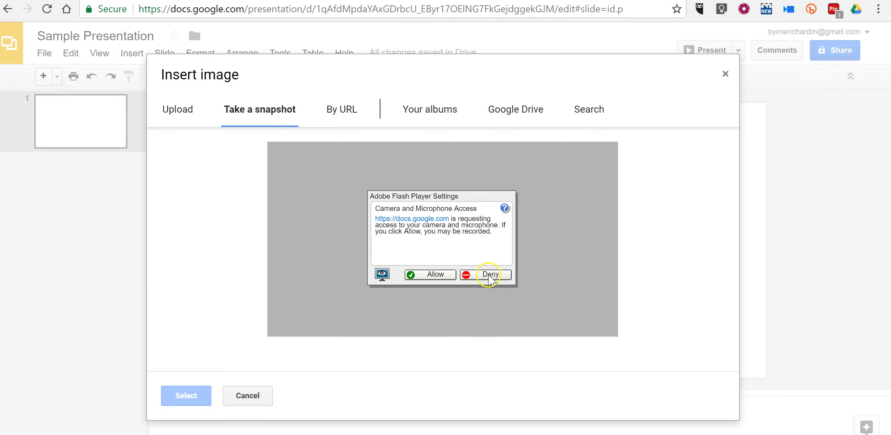
left_click(430, 275)
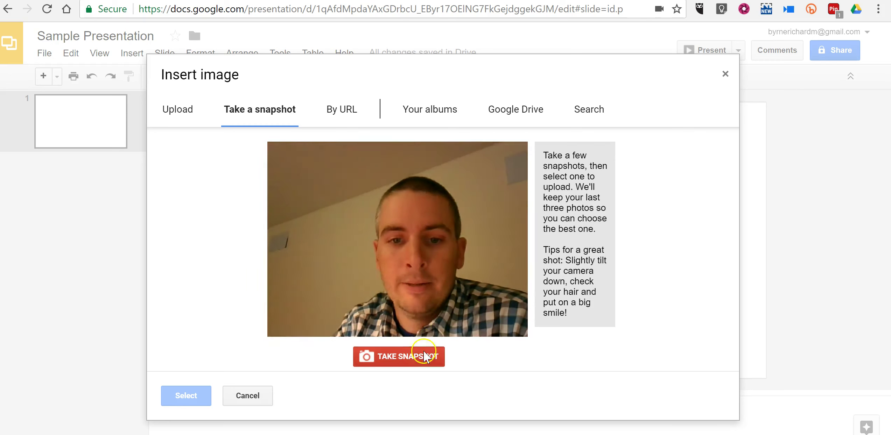
left_click(424, 357)
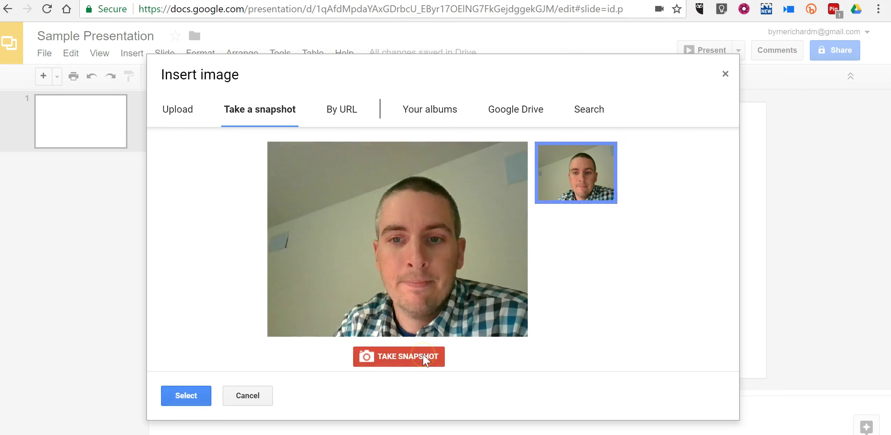
left_click(187, 396)
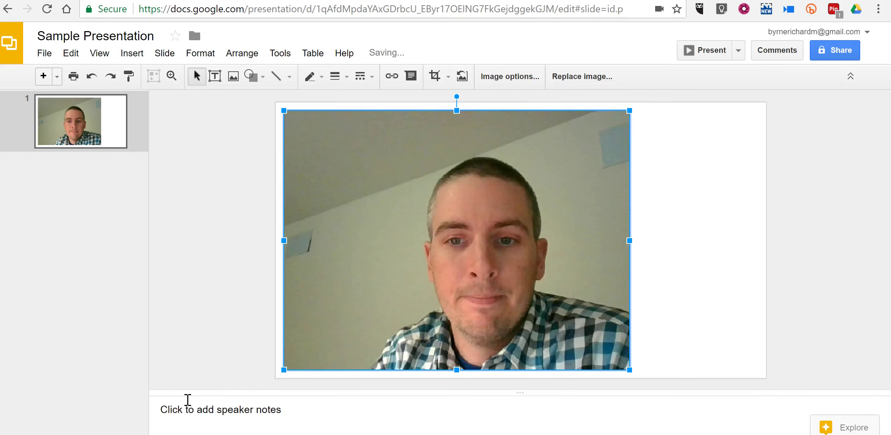
Step: Delete the snapshot and bring up image insertion on the By URL tab
key("Delete")
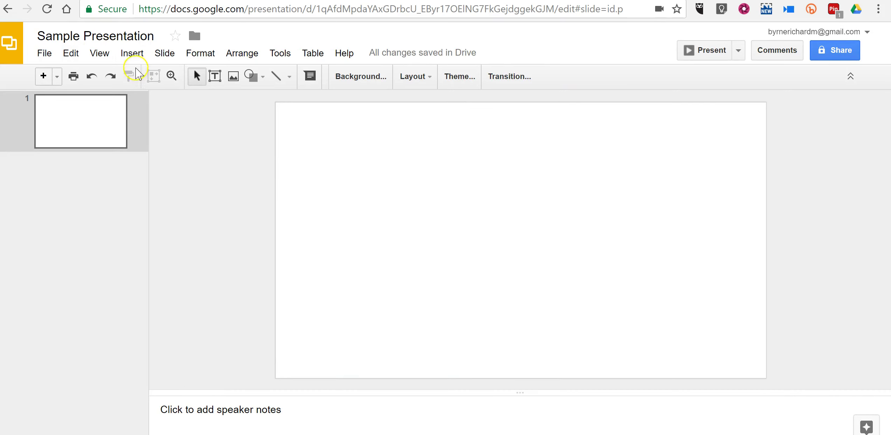
left_click(134, 54)
left_click(159, 115)
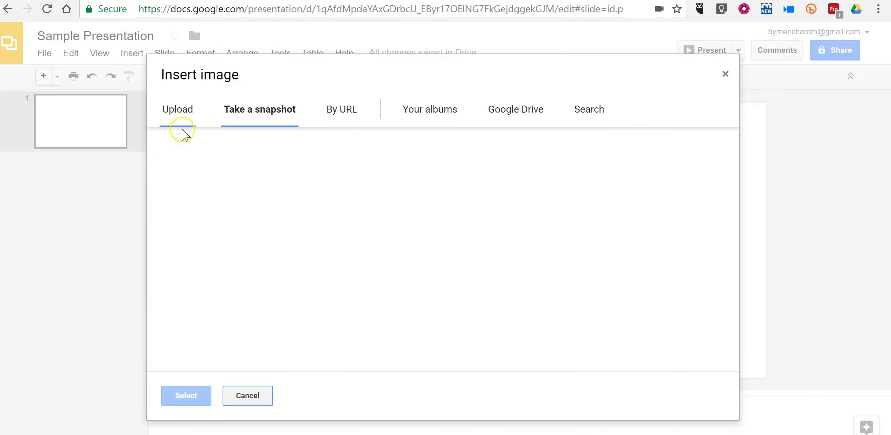
left_click(352, 122)
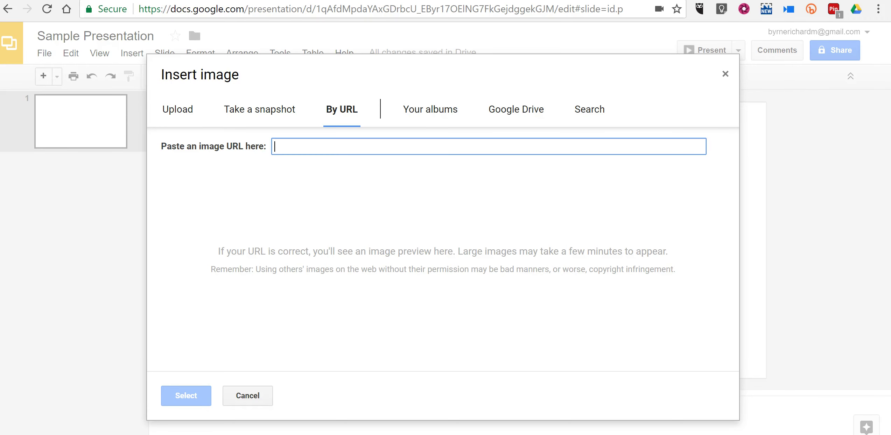
Step: Load freetech4teachers.com in a new browser tab
key("ctrl+t")
type("free")
key("Return")
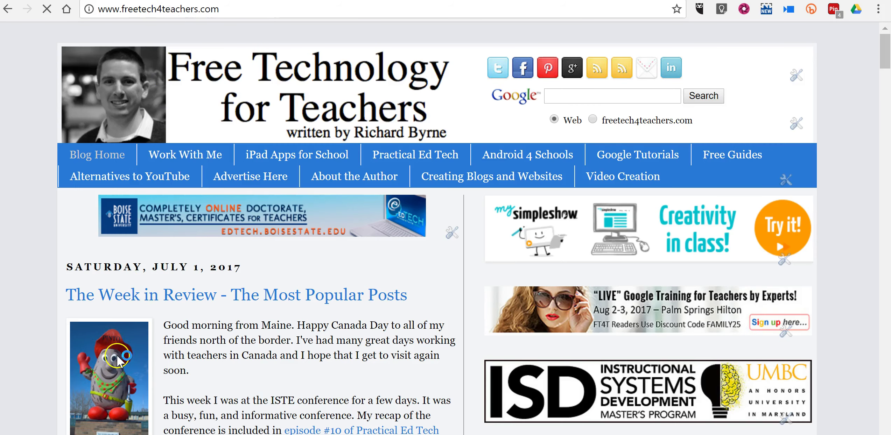
Step: Open the Pinto potato photo full-size and copy its image address
left_click(117, 356)
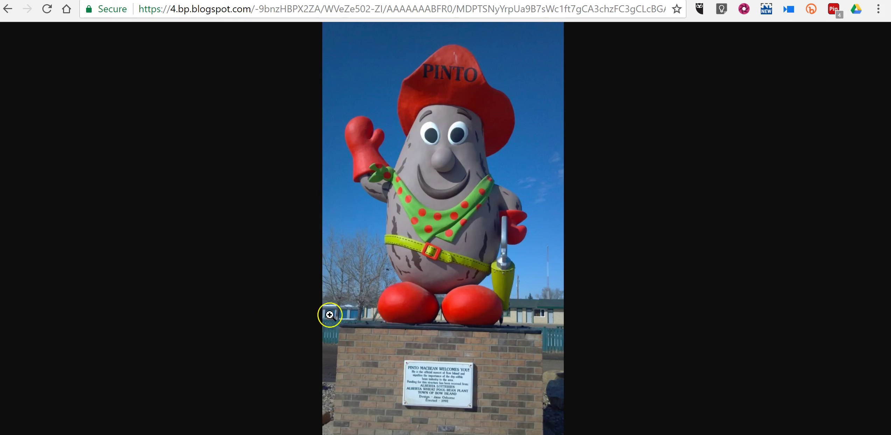
right_click(424, 181)
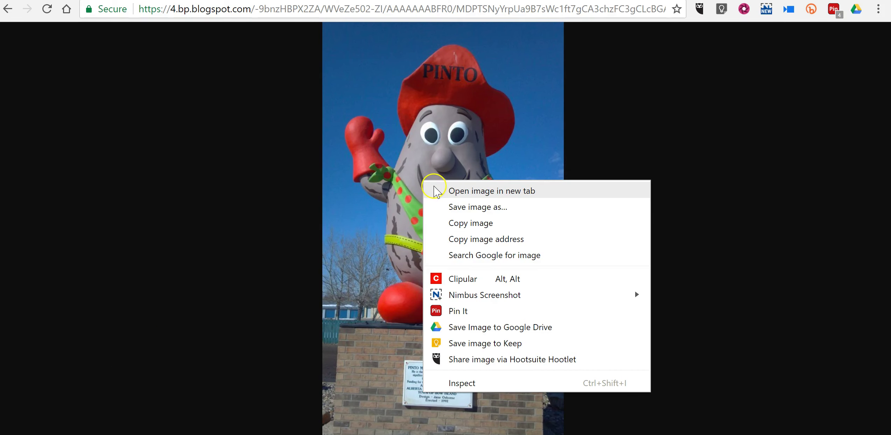
left_click(481, 244)
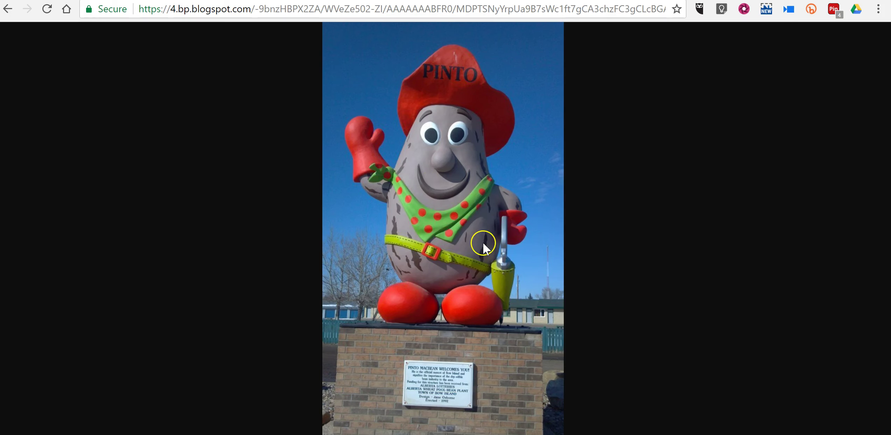
Step: Paste the potato image URL into By URL to insert it, then delete it
key("ctrl+Tab")
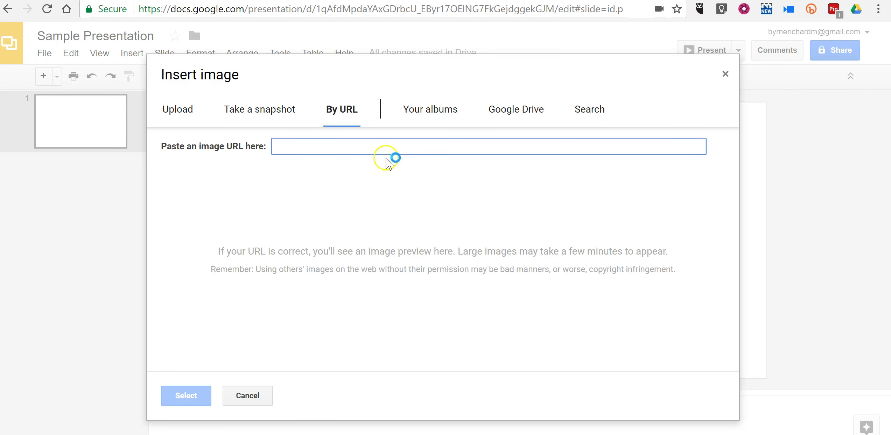
key("ctrl+v")
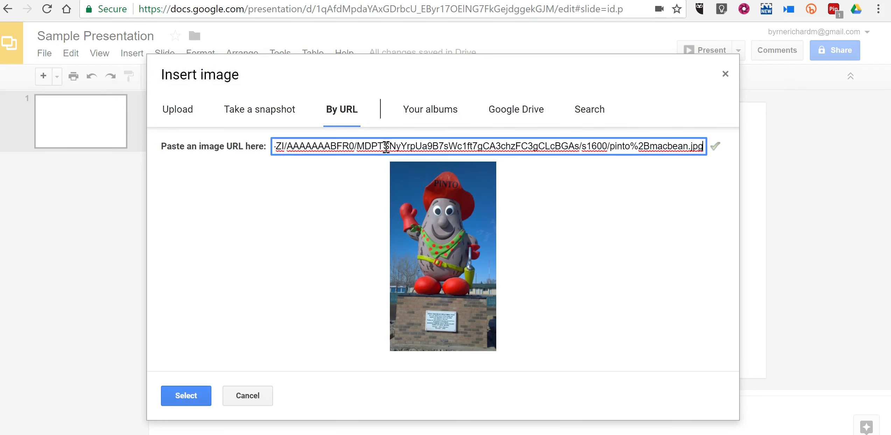
key("Return")
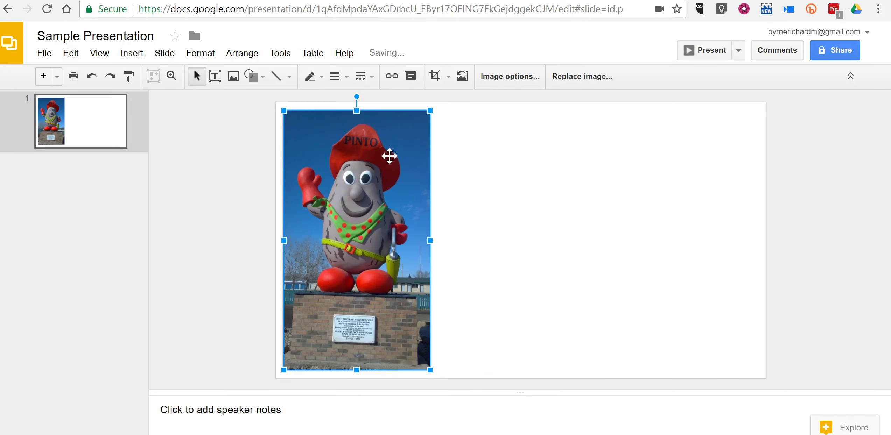
key("Delete")
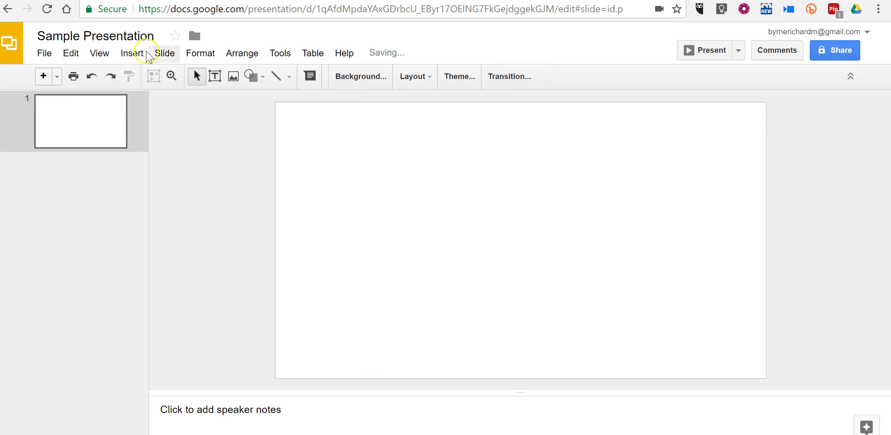
Step: Reopen the Insert image dialog and browse Your albums
left_click(130, 53)
left_click(152, 115)
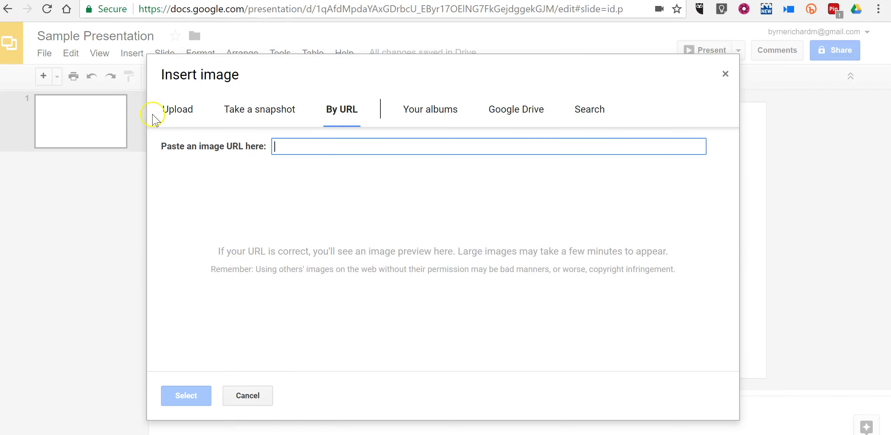
left_click(443, 112)
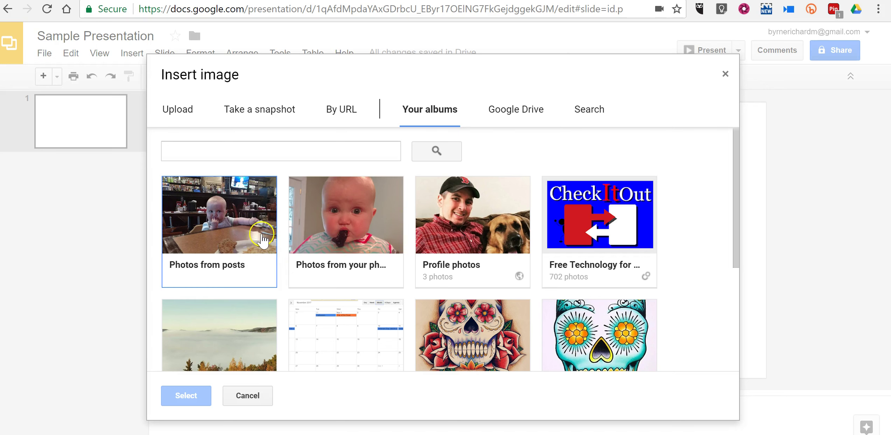
scroll(248, 301, "down", 2)
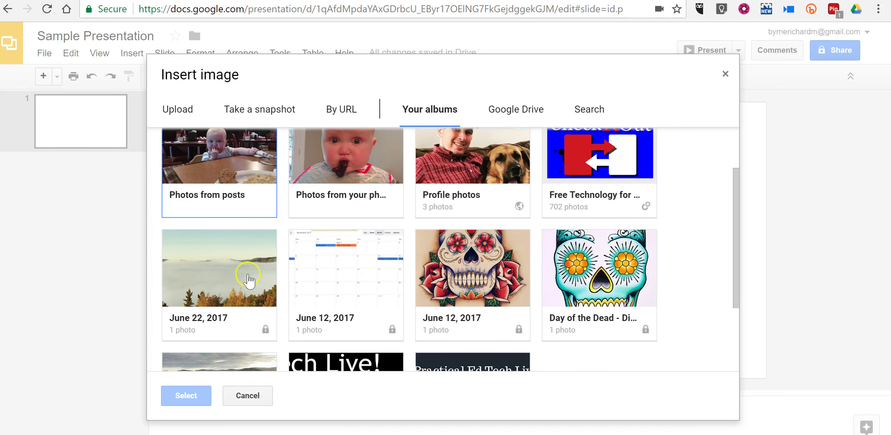
scroll(239, 284, "up", 1)
scroll(238, 283, "up", 1)
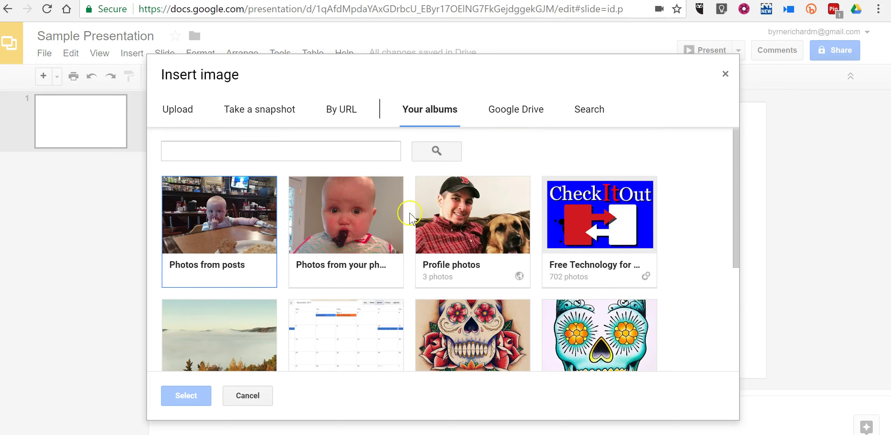
Step: Browse the Google Drive image folders, then return to the upload-from-computer area
left_click(515, 113)
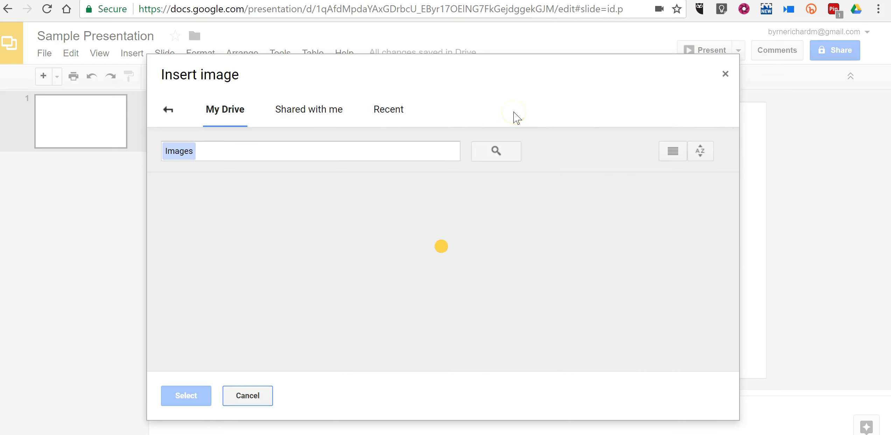
scroll(576, 265, "down", 2)
scroll(576, 265, "down", 8)
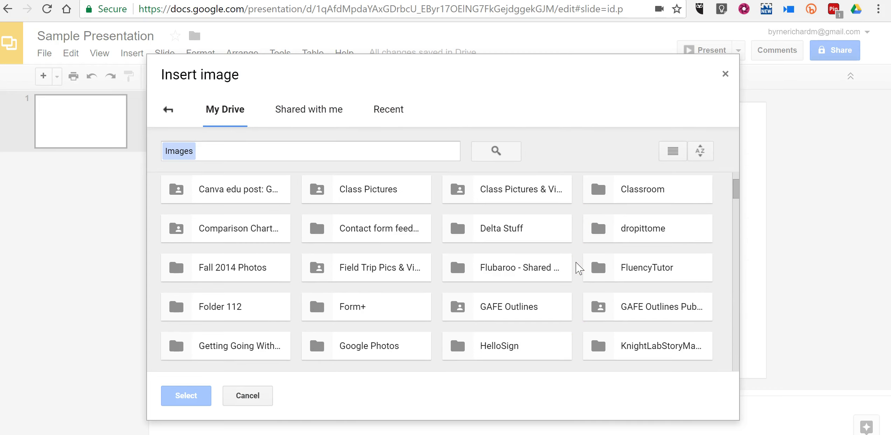
left_click(168, 112)
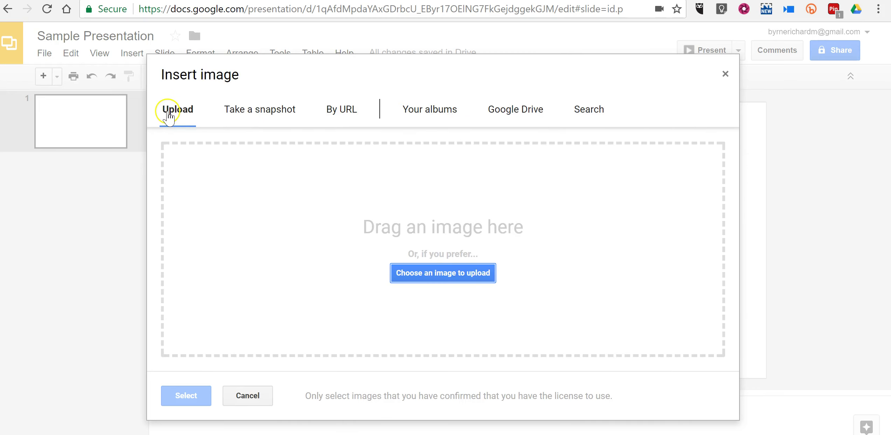
Step: Search the web for 'puppy' images in the Insert image dialog
left_click(592, 111)
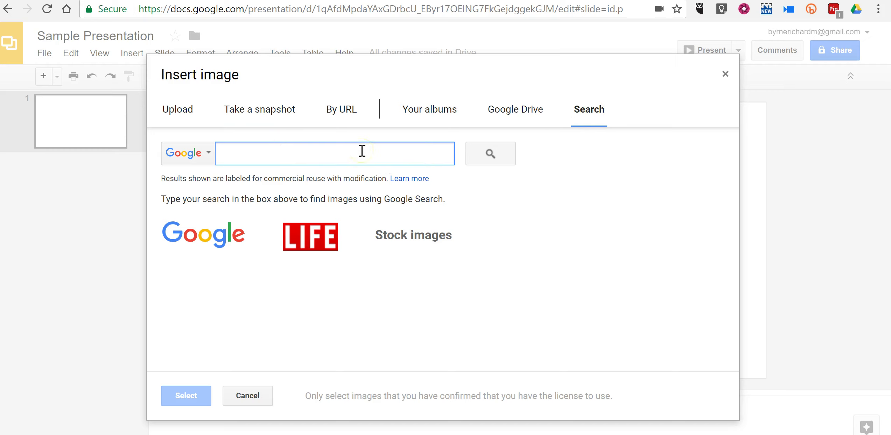
type("puppy")
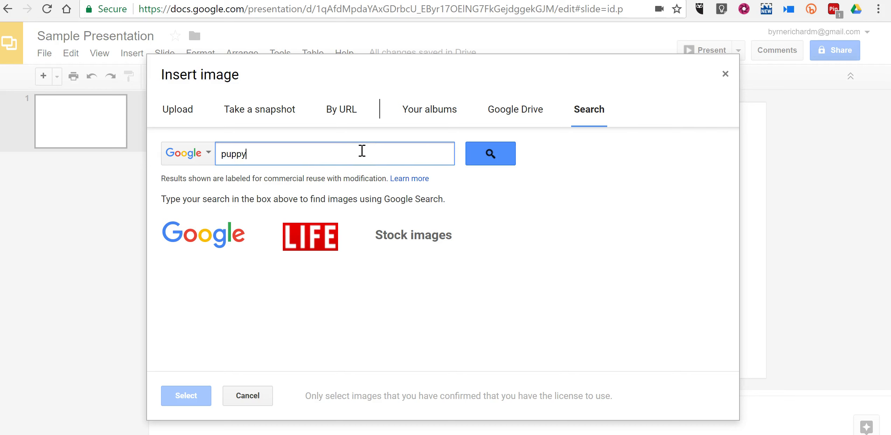
key("Return")
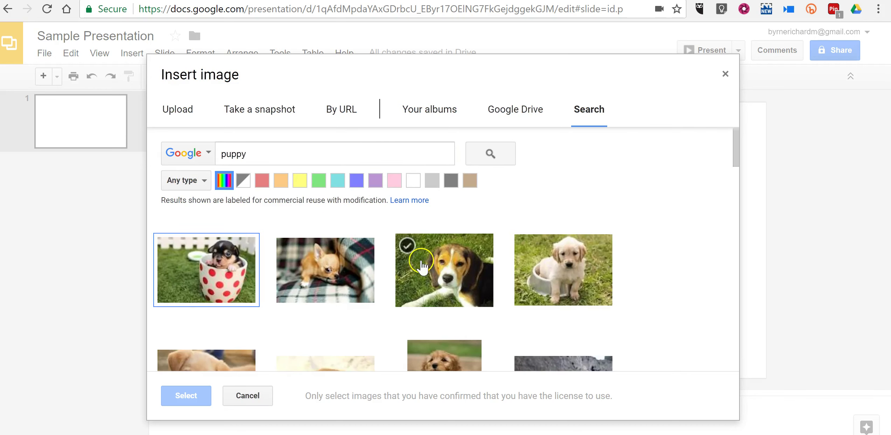
scroll(431, 259, "down", 5)
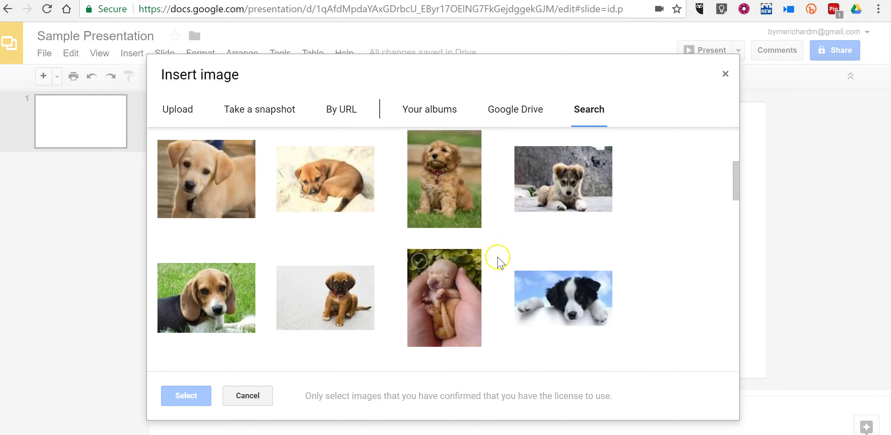
scroll(499, 259, "down", 5)
scroll(506, 259, "down", 5)
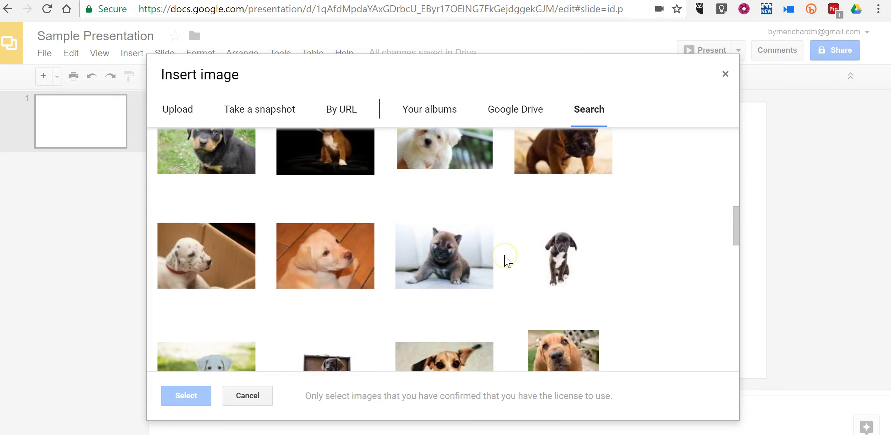
Step: Pick the yellow Labrador puppy and open its Wikimedia Commons source page in a new tab
left_click(333, 192)
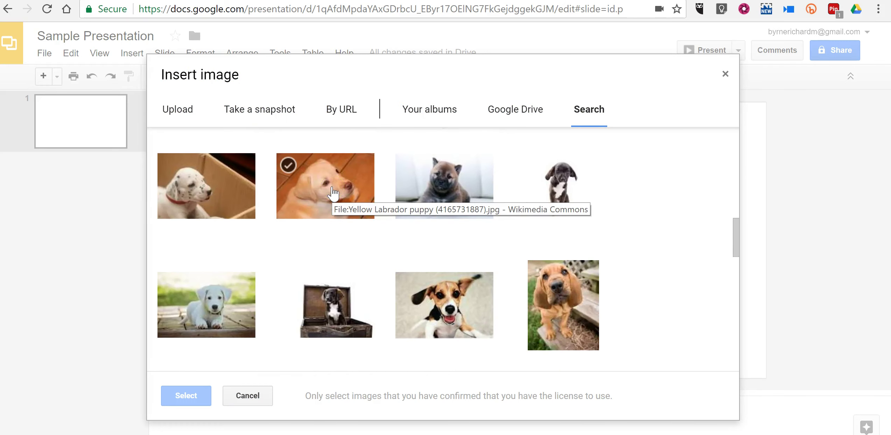
left_click(333, 191)
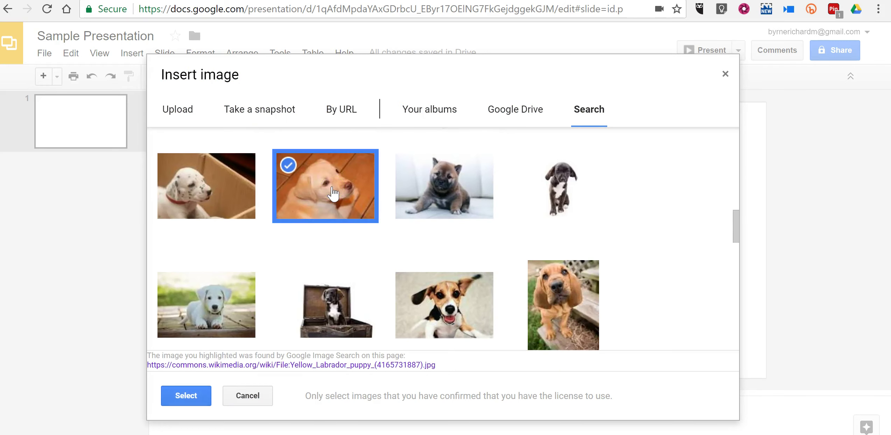
left_click(303, 366)
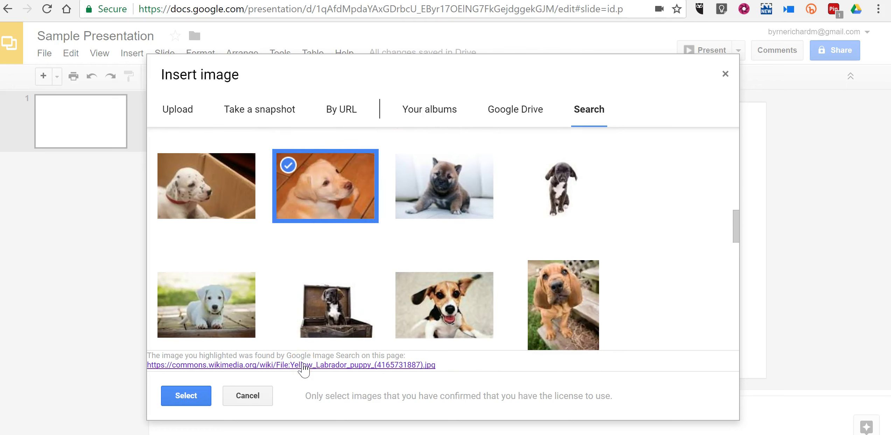
right_click(303, 365)
left_click(348, 168)
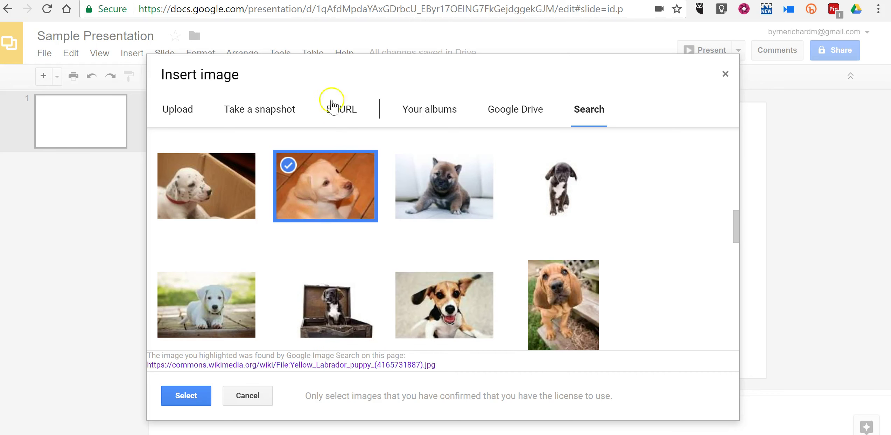
Step: Check the puppy photo's CC Attribution-Share Alike 2.0 licence on Commons, then close that tab
left_click(210, 1)
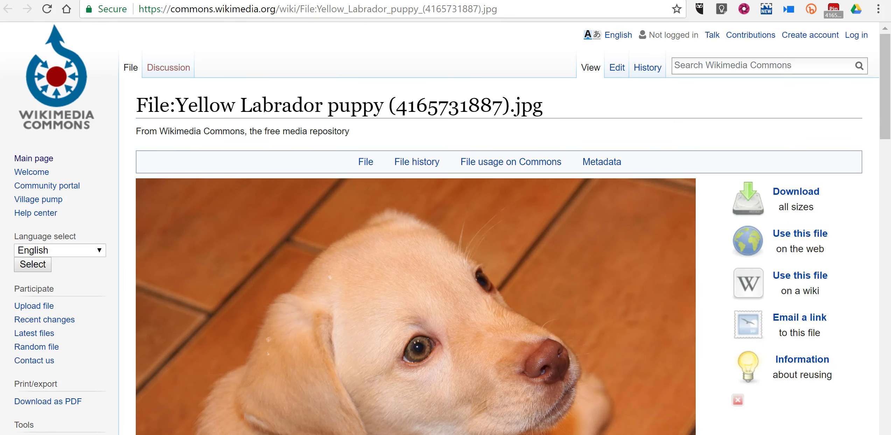
scroll(658, 227, "down", 10)
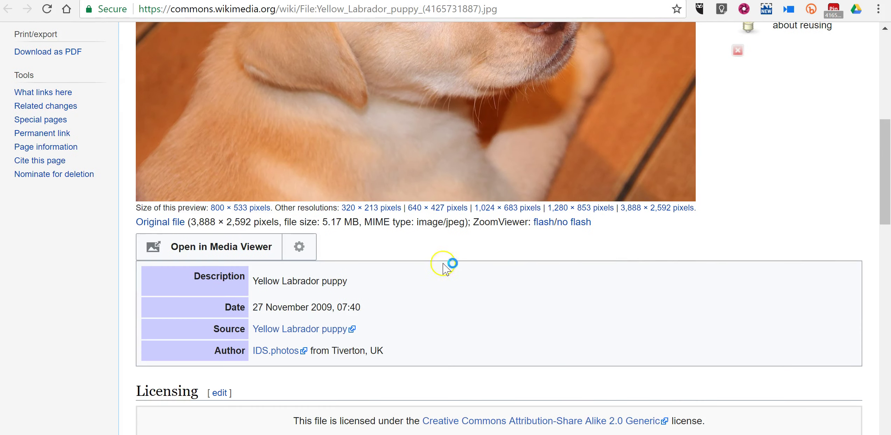
scroll(471, 344, "down", 4)
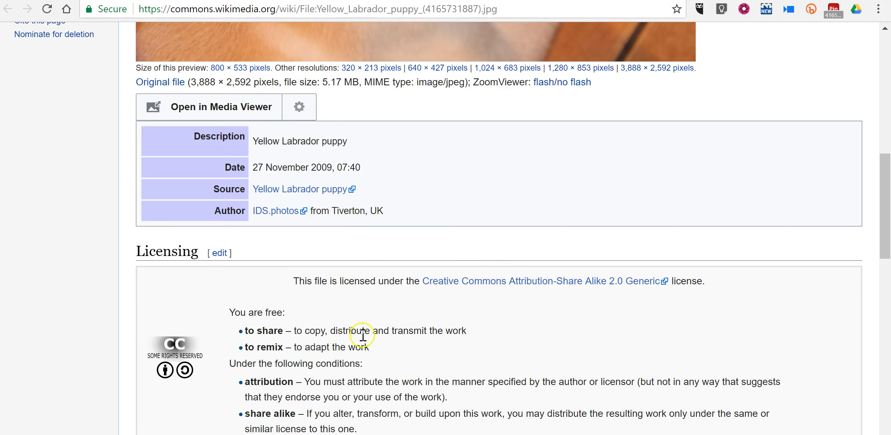
scroll(295, 346, "down", 2)
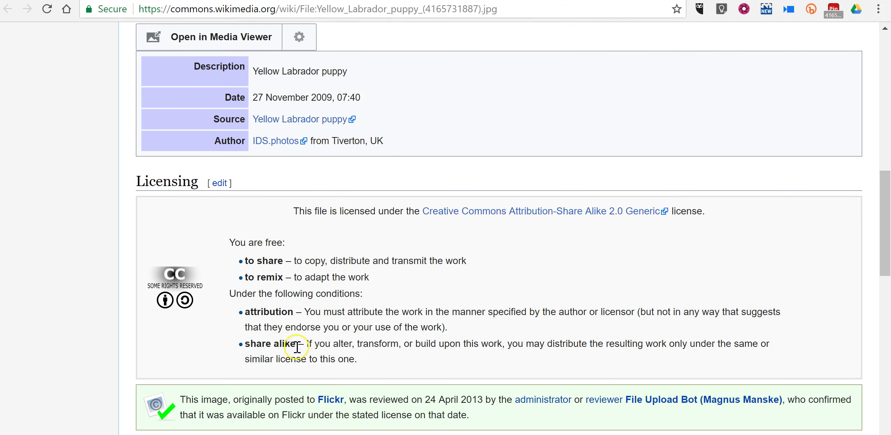
scroll(365, 326, "down", 2)
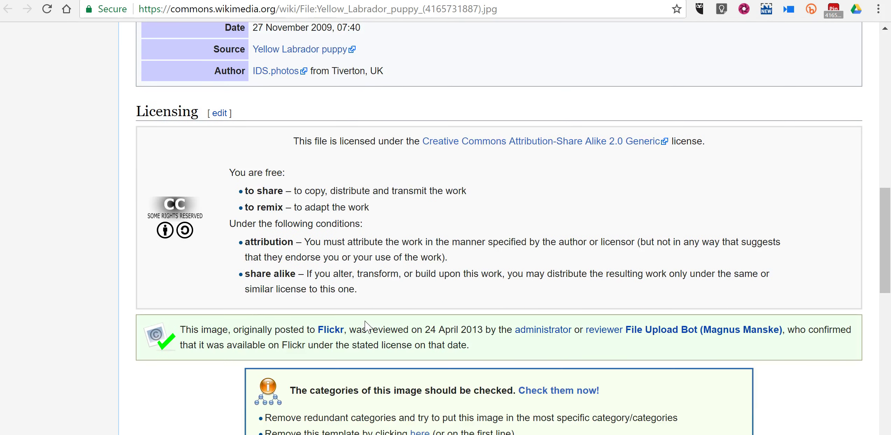
scroll(365, 326, "up", 15)
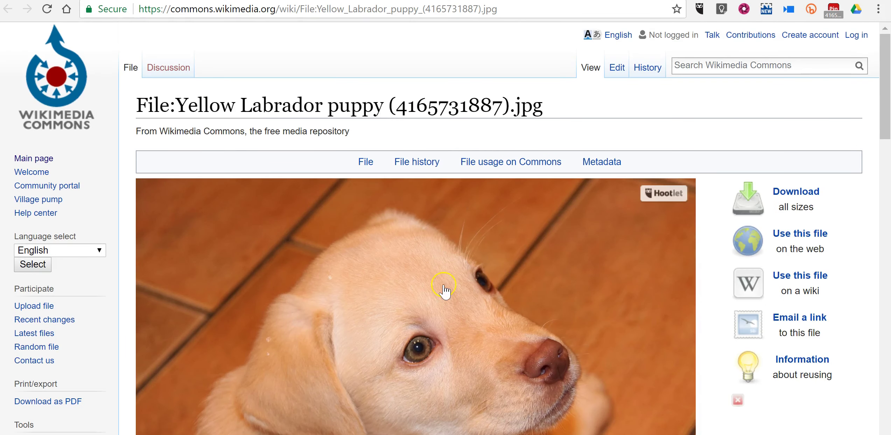
key("ctrl+w")
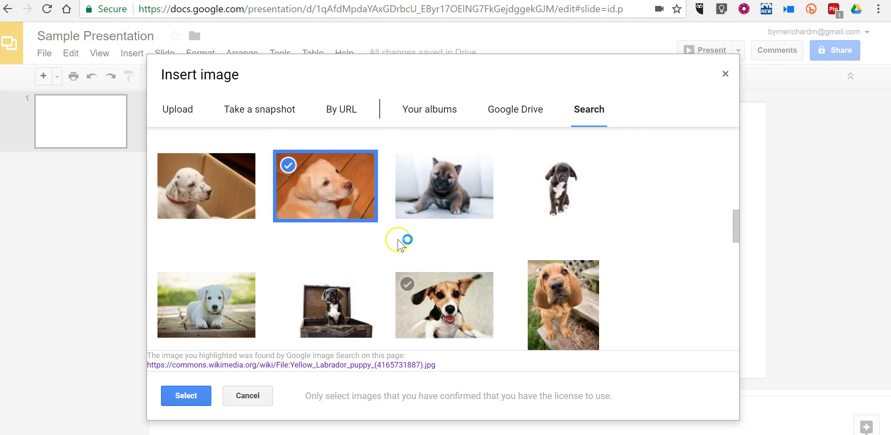
Step: Place the Labrador puppy photo on the slide, shrink it, then delete it
left_click(192, 399)
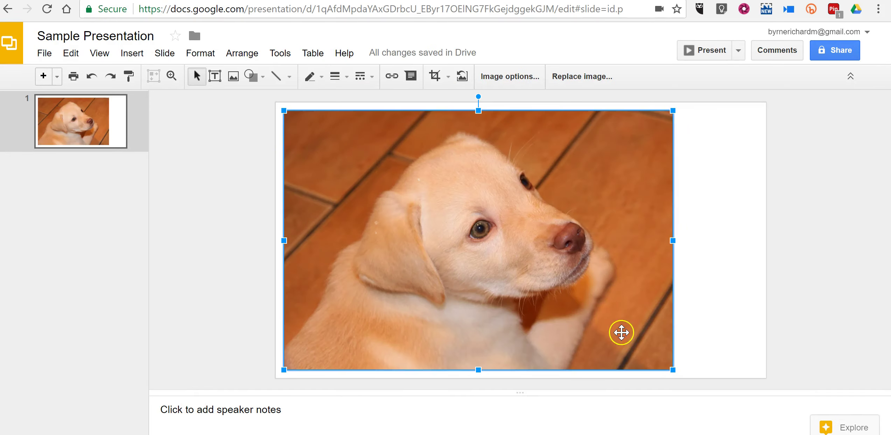
left_click_drag(672, 370, 591, 304)
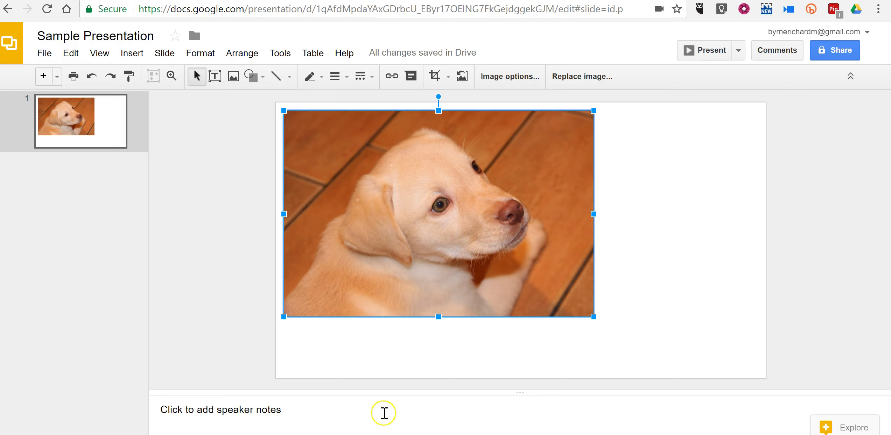
key("Delete")
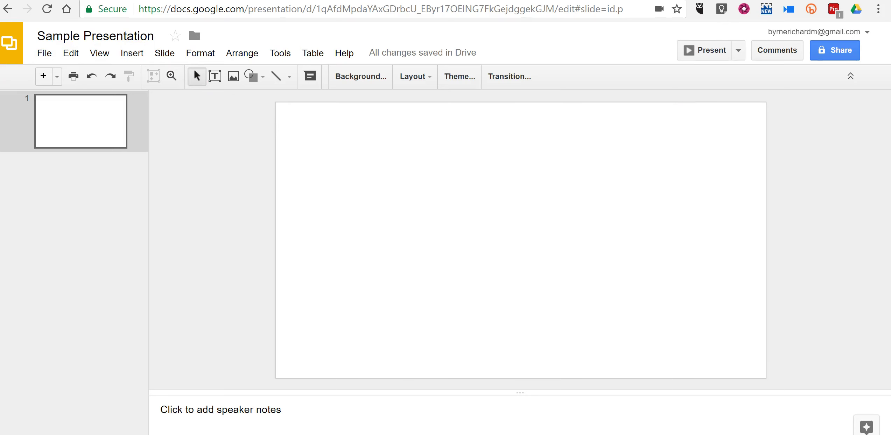
key("super+Down")
key("super+Home")
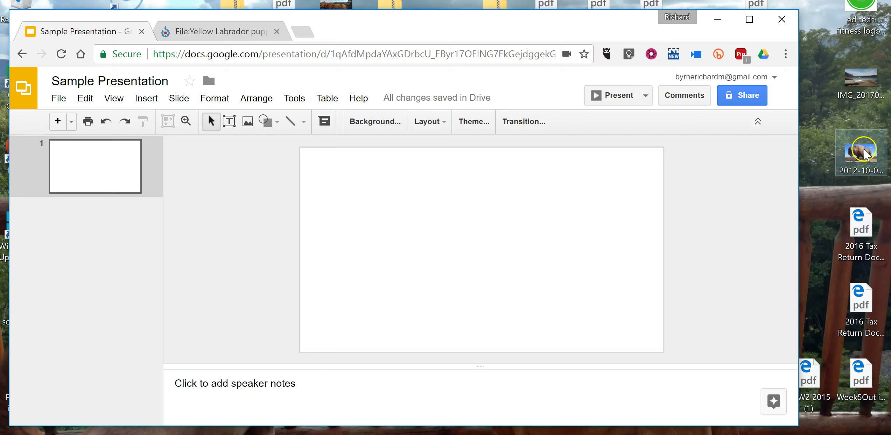
left_click_drag(864, 153, 458, 258)
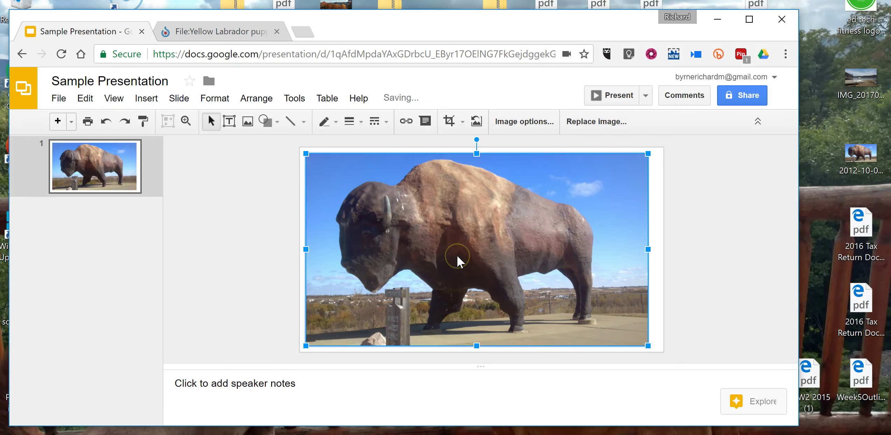
left_click(749, 20)
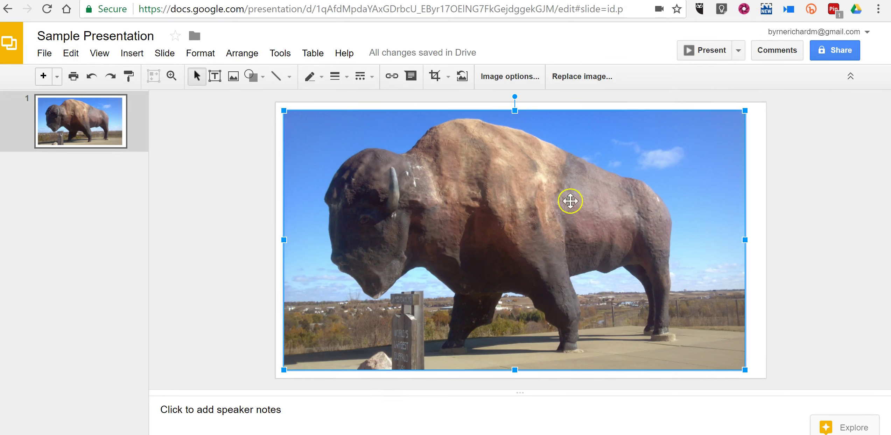
key("Delete")
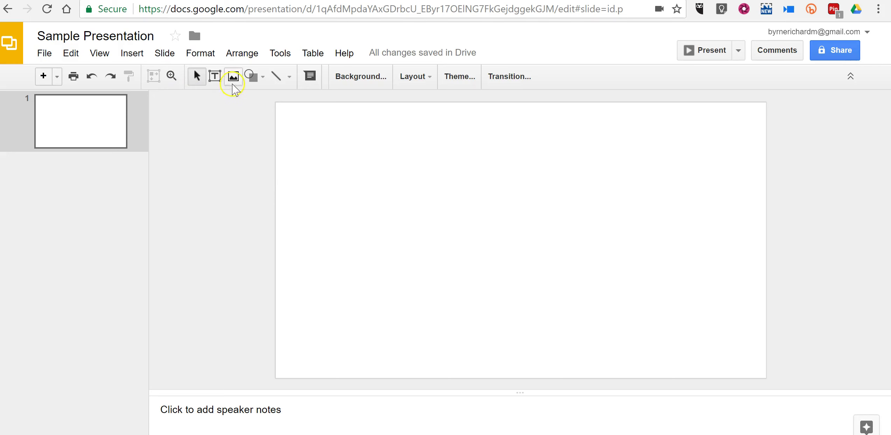
left_click(234, 76)
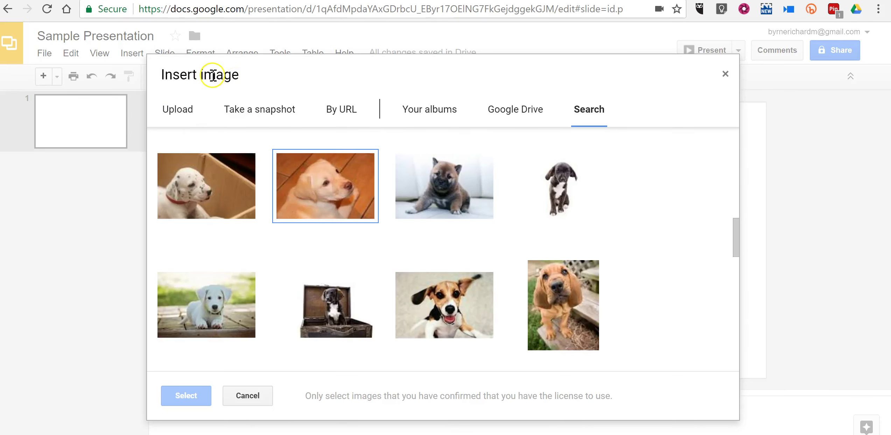
left_click(724, 75)
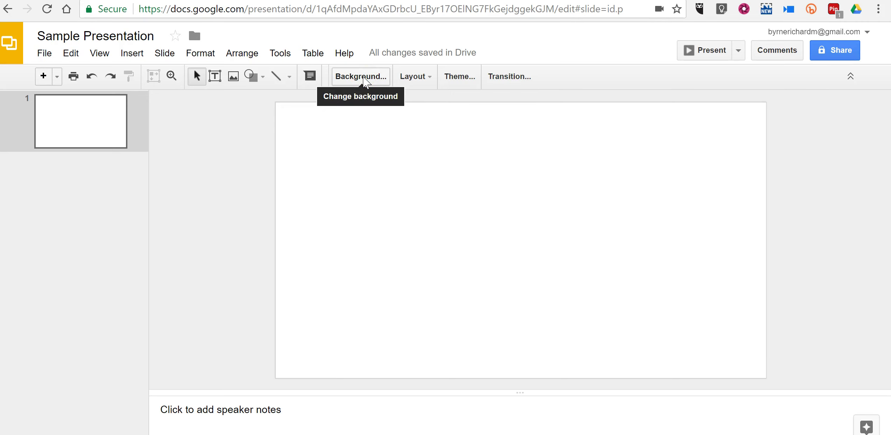
Step: Upload the bison photo from the Desktop as slide 1's background image
left_click(364, 78)
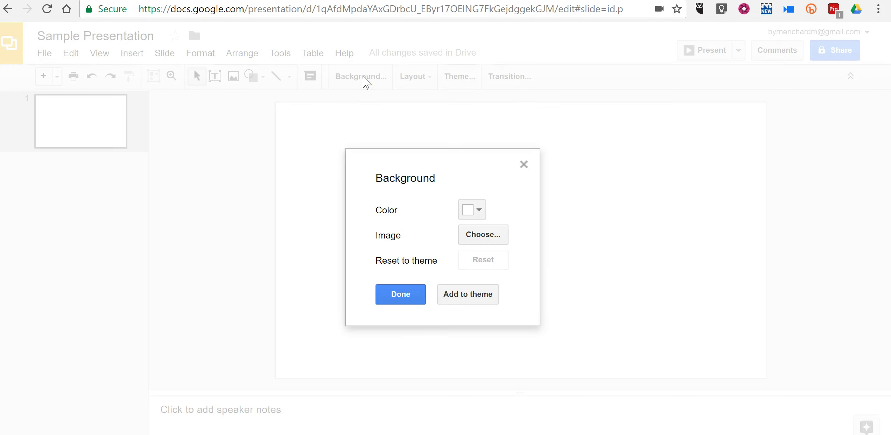
left_click(495, 237)
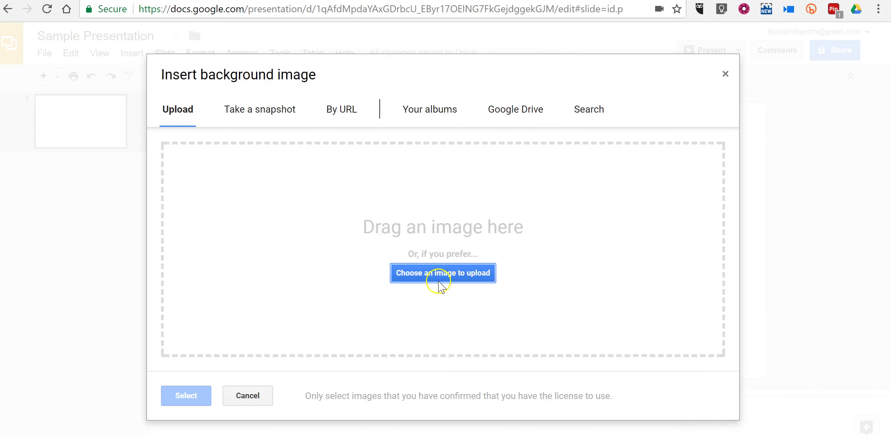
left_click(442, 274)
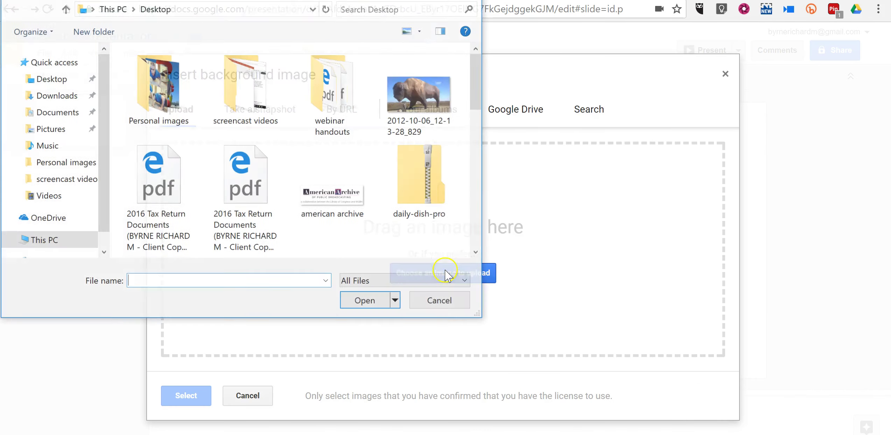
left_click(418, 95)
left_click(366, 301)
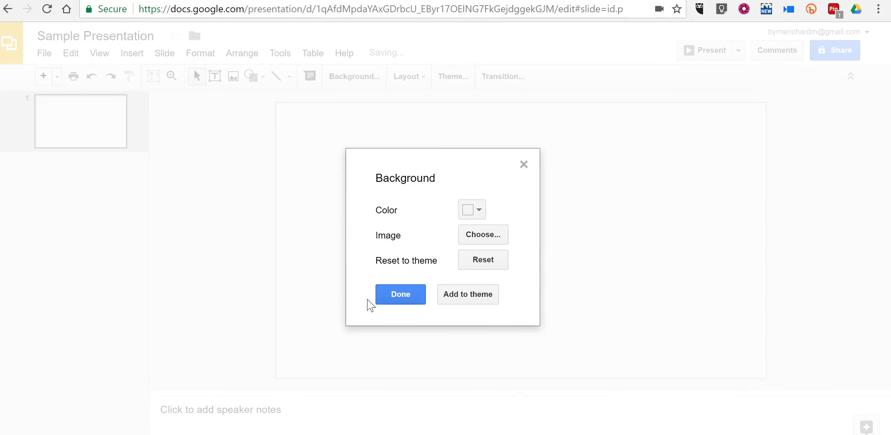
left_click(400, 295)
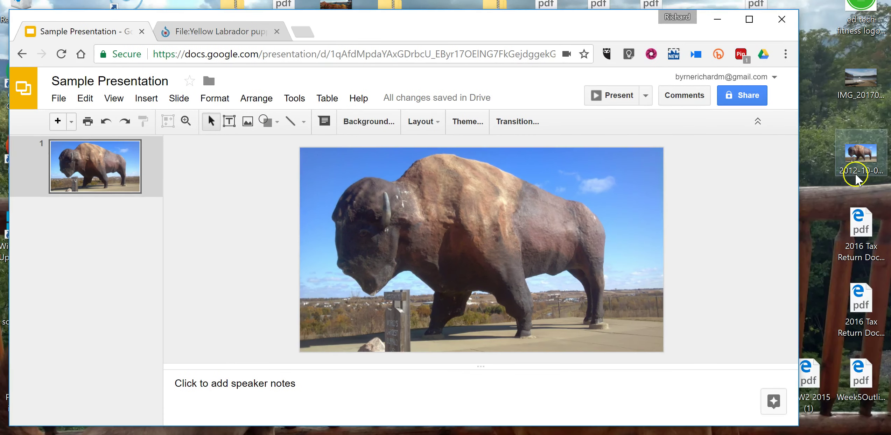
left_click_drag(861, 80, 589, 313)
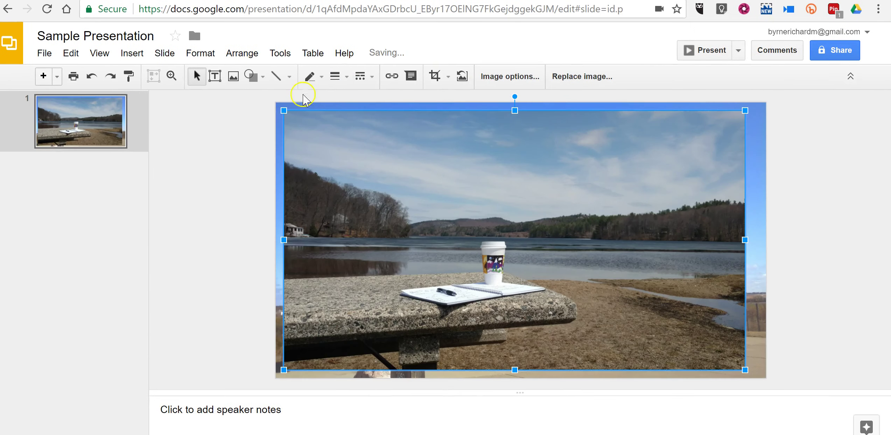
left_click_drag(284, 111, 512, 239)
left_click_drag(600, 279, 617, 293)
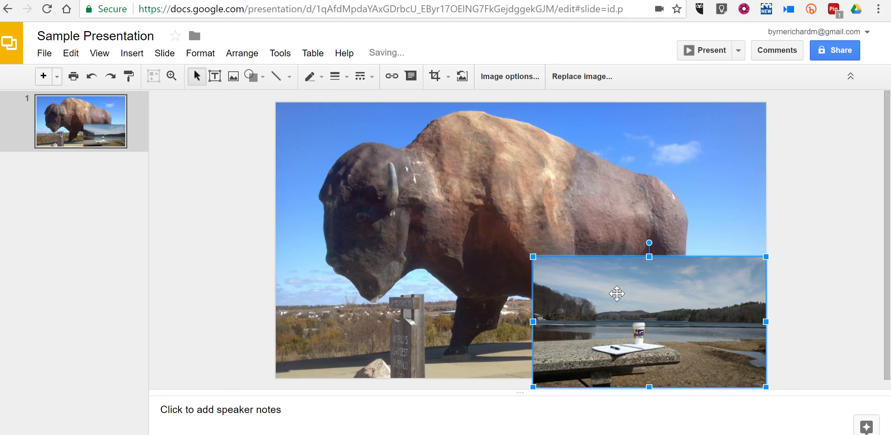
key("Delete")
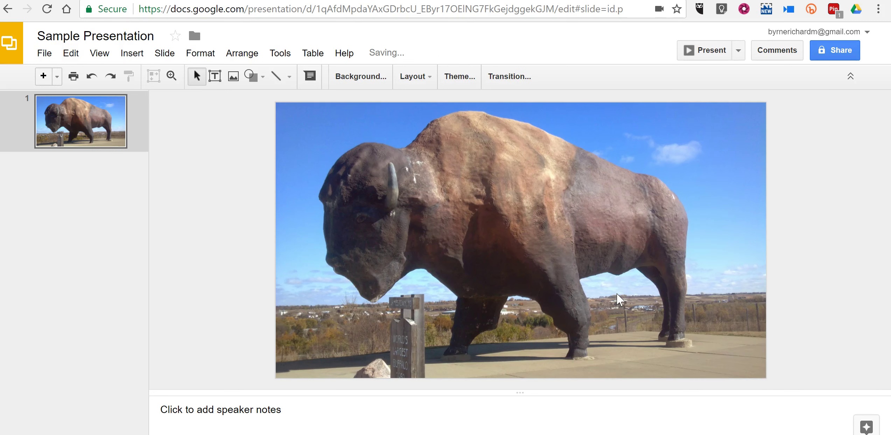